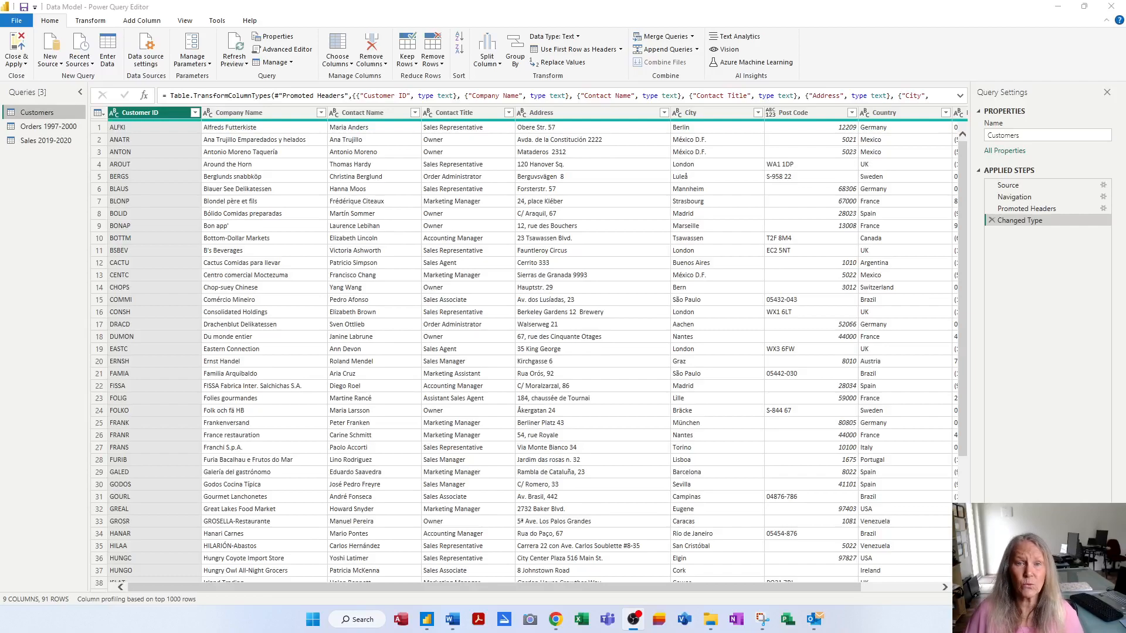
Apply the queries, reopen Power Query Editor, and bring up the full New Source connector list
{"action": "left_click", "coordinate": [49, 64]}
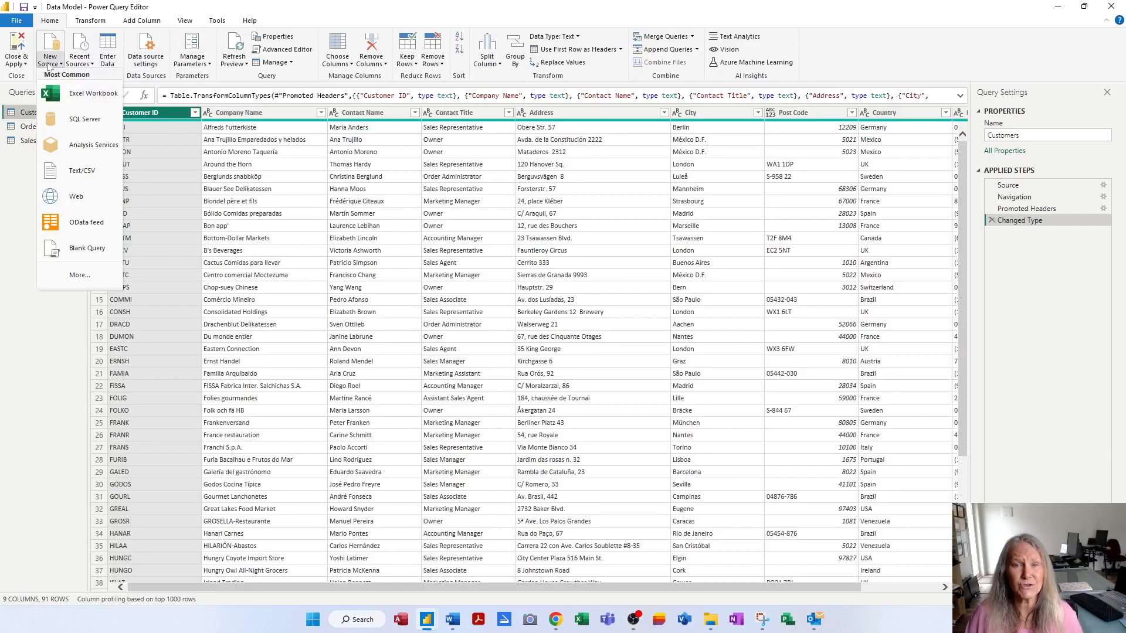
{"action": "left_click", "coordinate": [49, 62]}
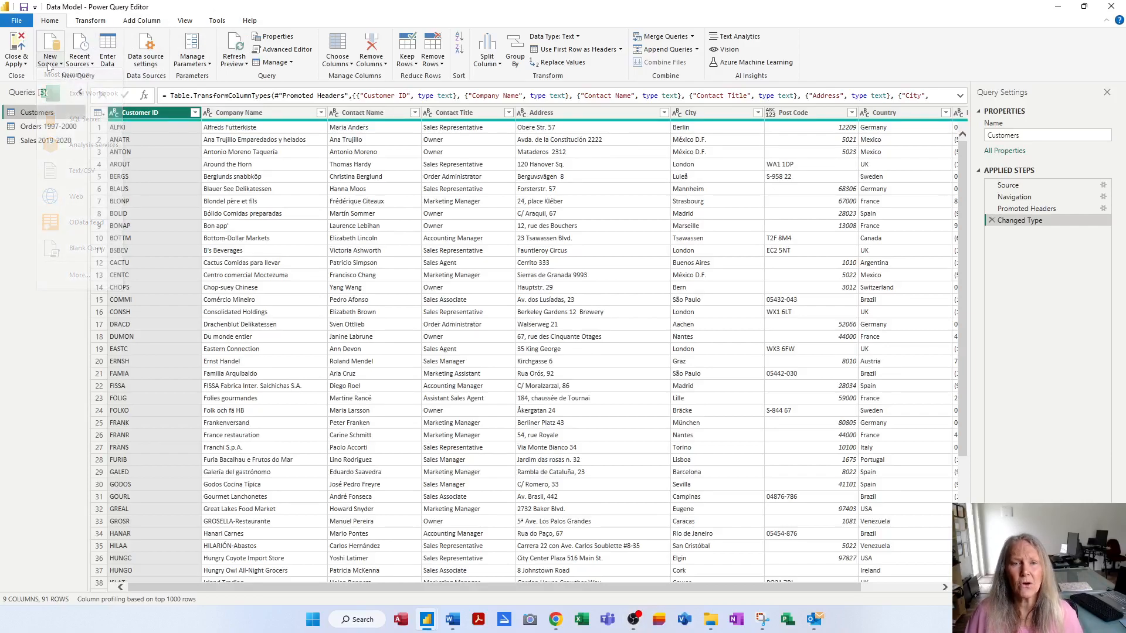
{"action": "left_click", "coordinate": [17, 46]}
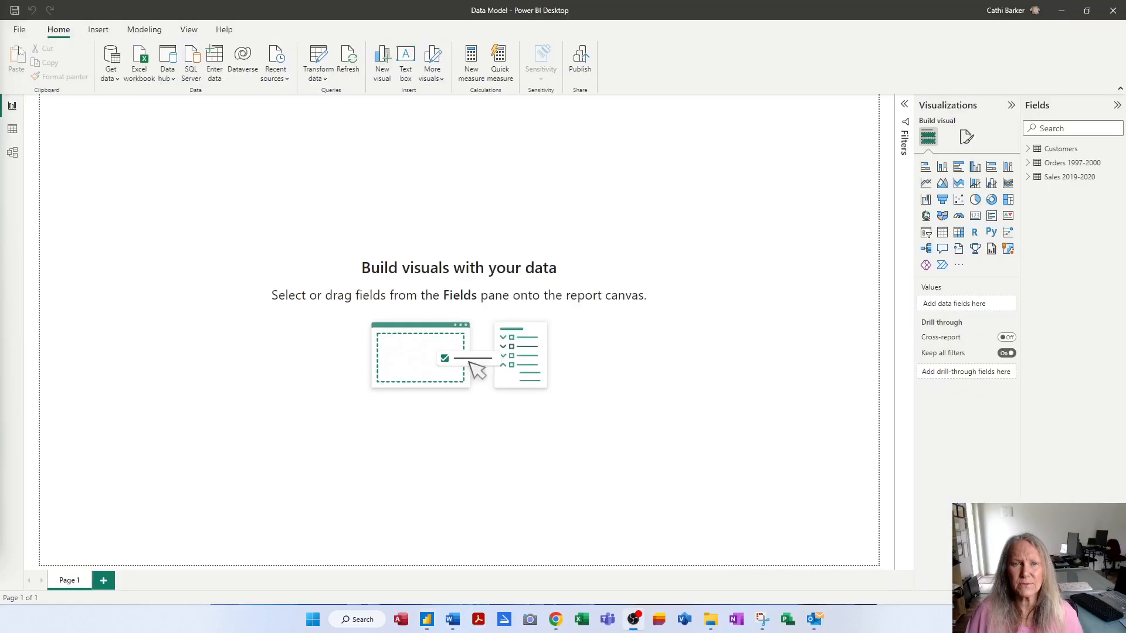
{"action": "left_click", "coordinate": [114, 82]}
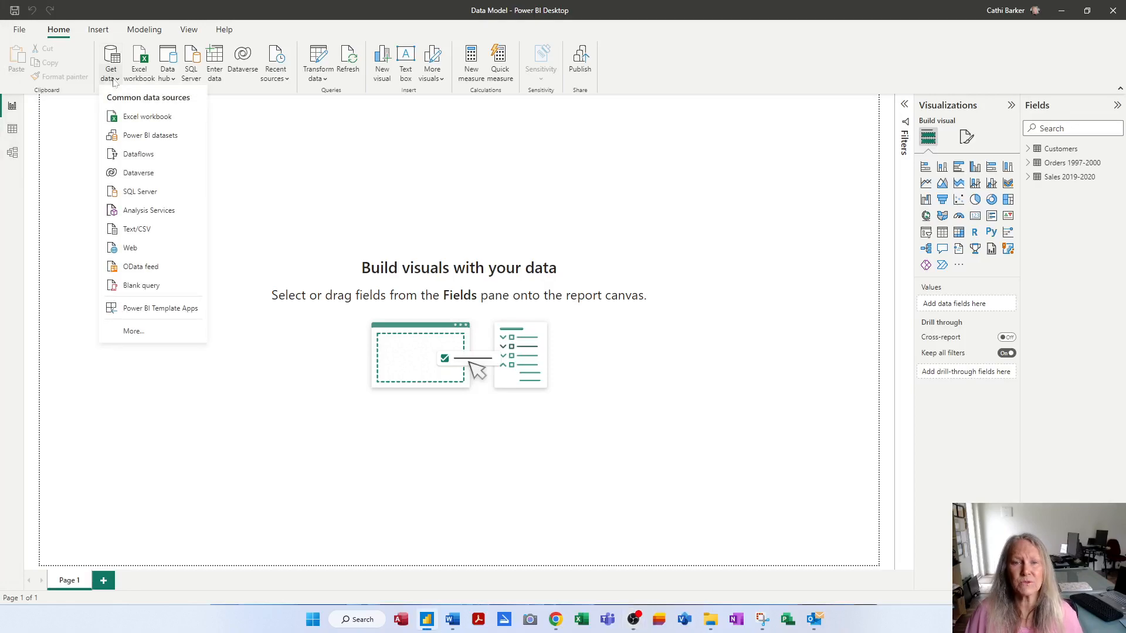
{"action": "left_click", "coordinate": [115, 81]}
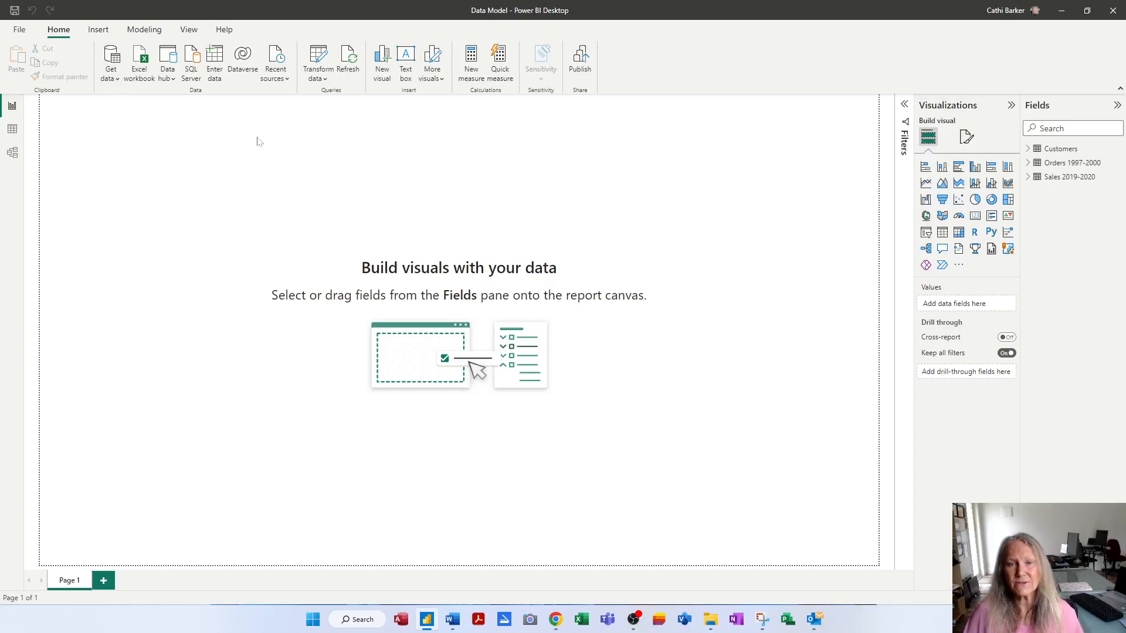
{"action": "left_click", "coordinate": [319, 59]}
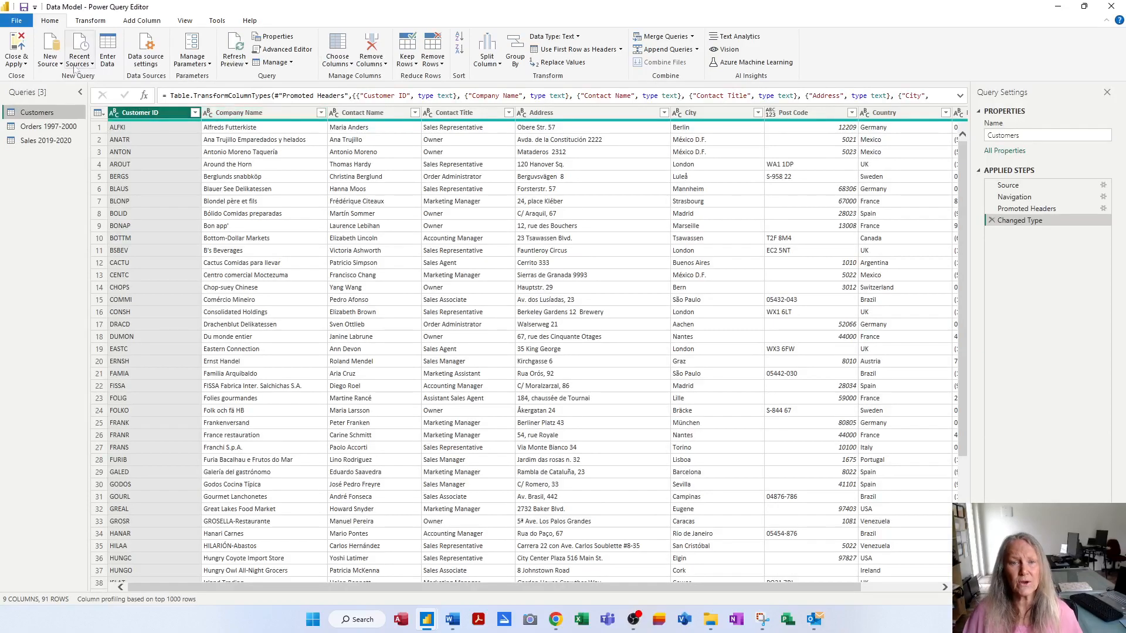
{"action": "left_click", "coordinate": [53, 62]}
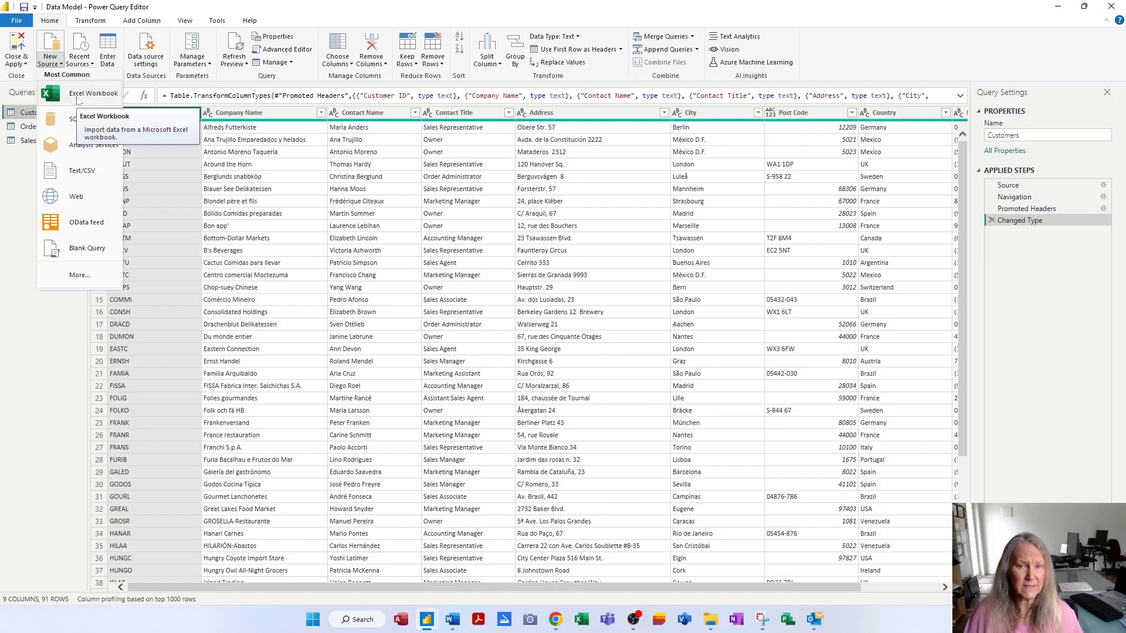
{"action": "left_click", "coordinate": [80, 283]}
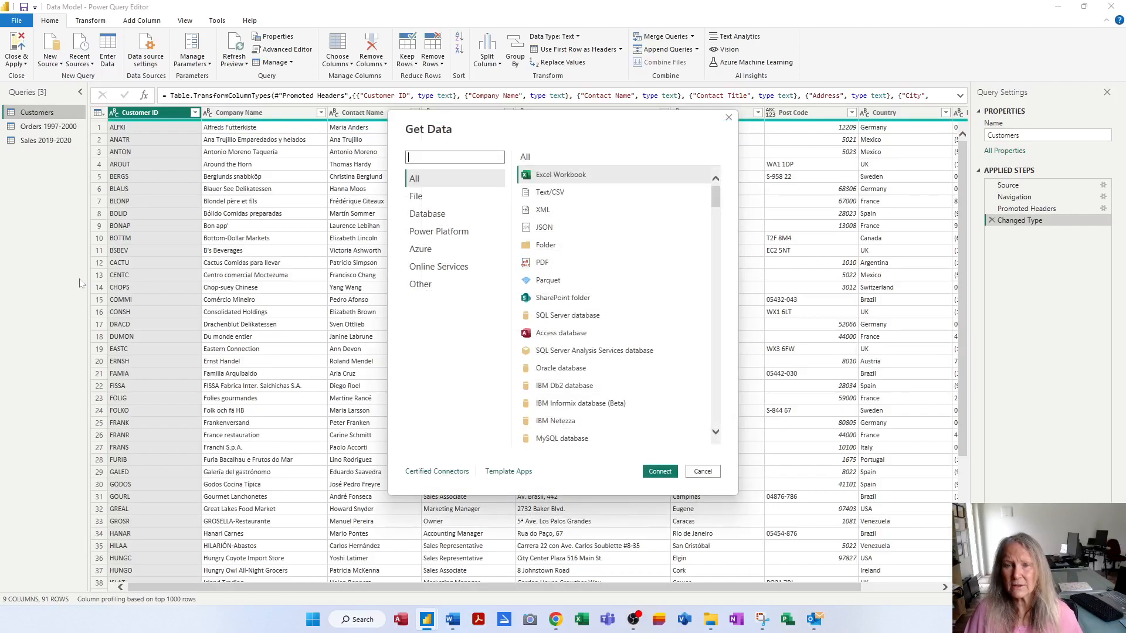
Choose Access database in Get Data and connect, opening a browser on the Exercises folder
{"action": "left_click", "coordinate": [562, 335]}
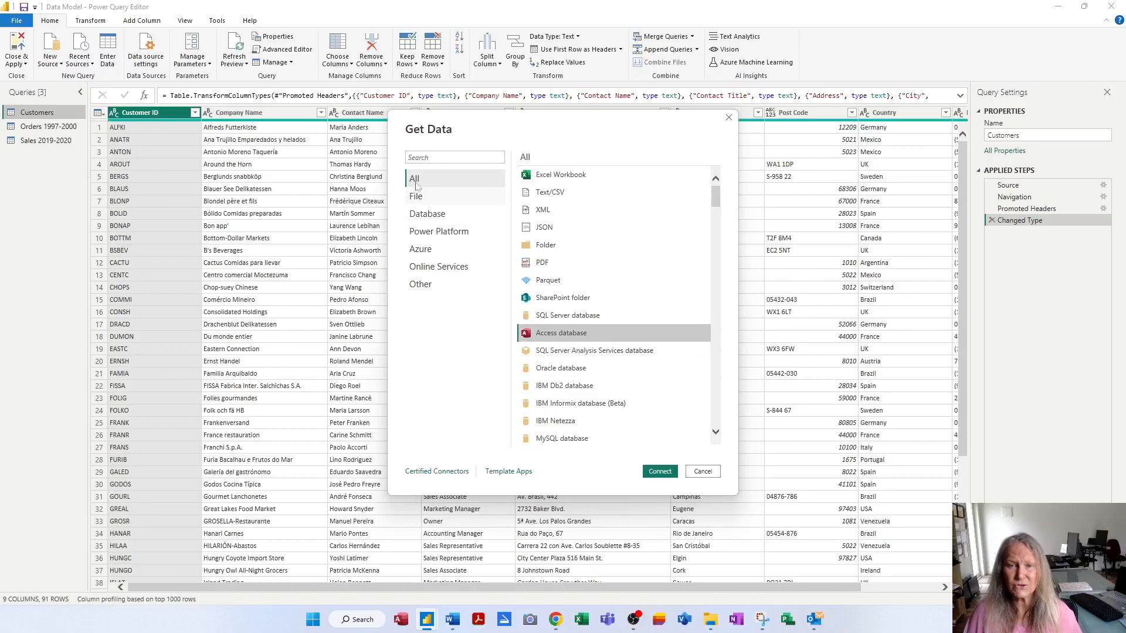
{"action": "scroll", "coordinate": [596, 381], "scroll_direction": "down", "scroll_amount": 15}
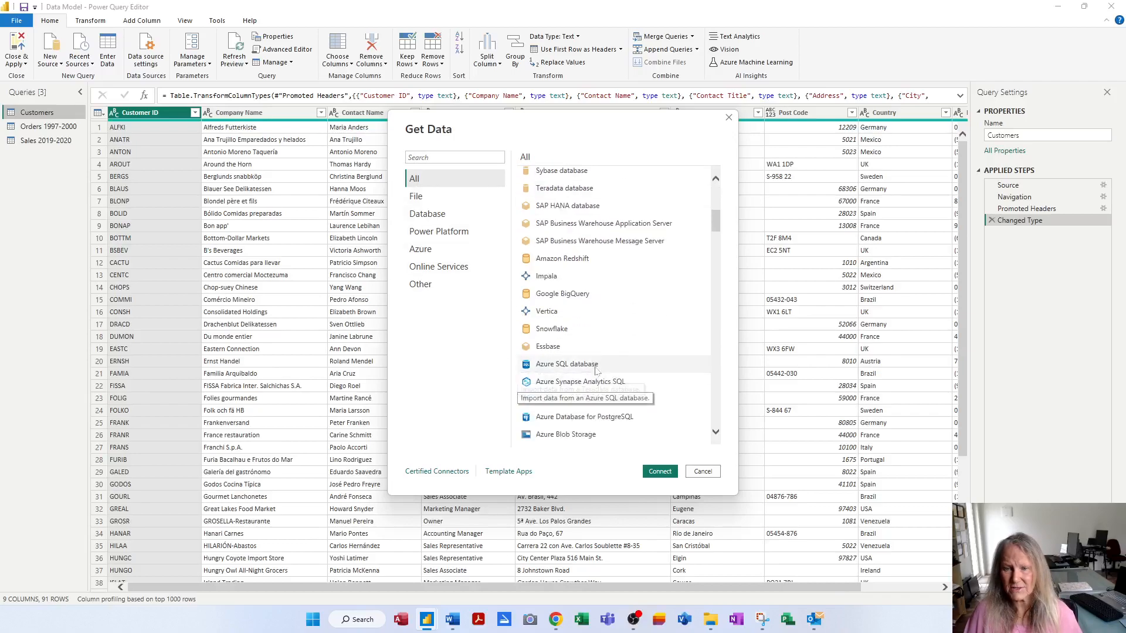
{"action": "scroll", "coordinate": [596, 382], "scroll_direction": "up", "scroll_amount": 8}
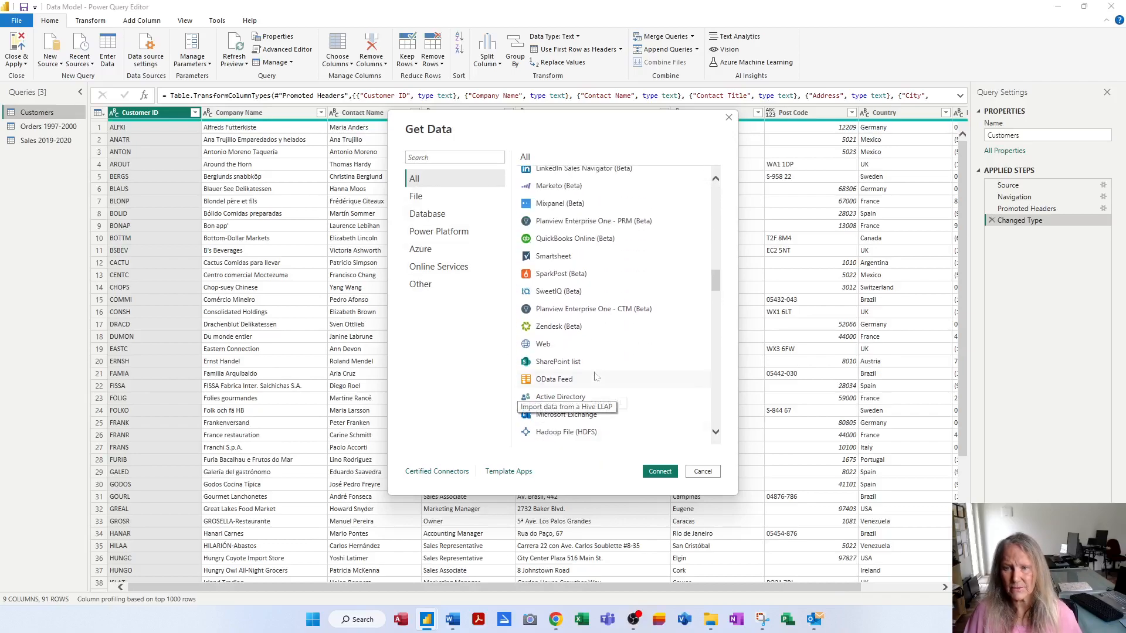
{"action": "scroll", "coordinate": [603, 363], "scroll_direction": "up", "scroll_amount": 8}
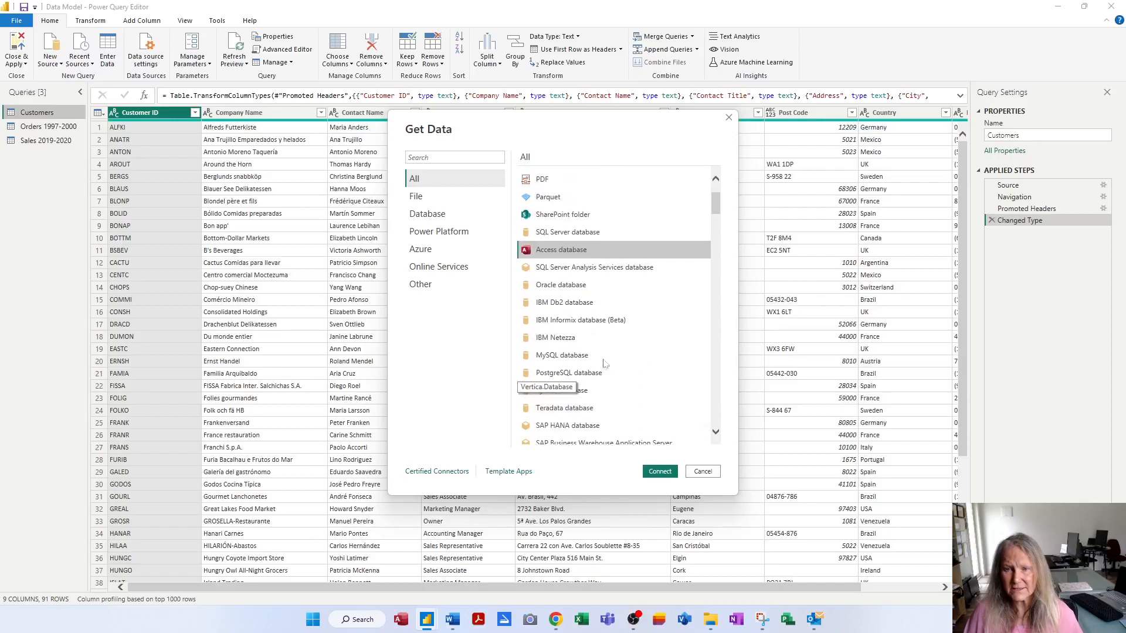
{"action": "left_click", "coordinate": [667, 475]}
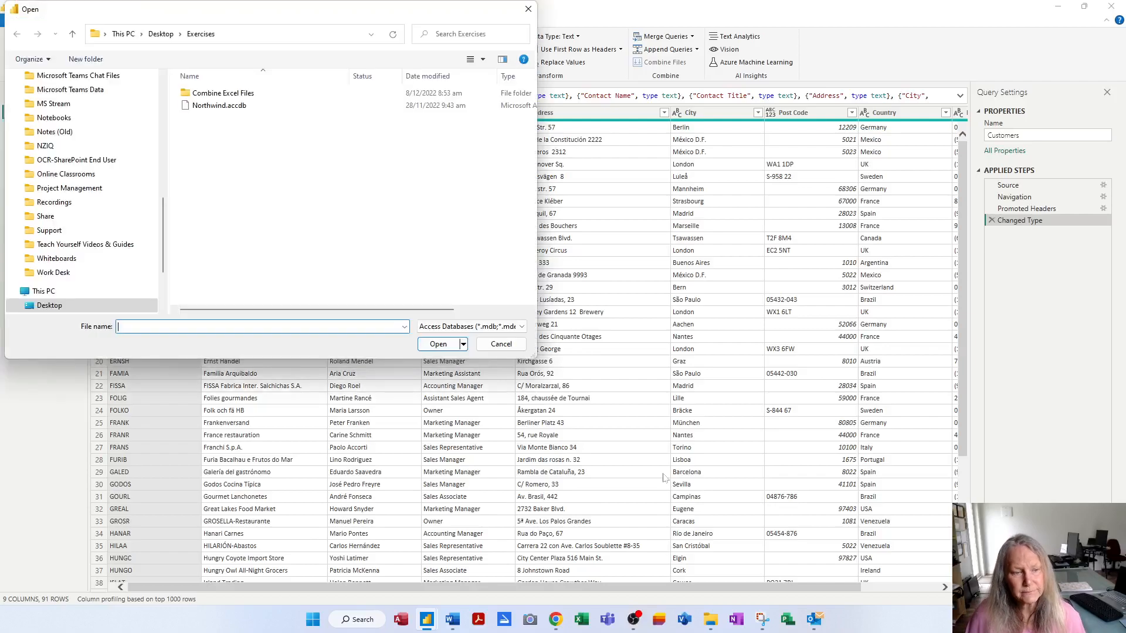
Open Northwind.accdb from the Exercises folder
{"action": "left_click", "coordinate": [215, 110]}
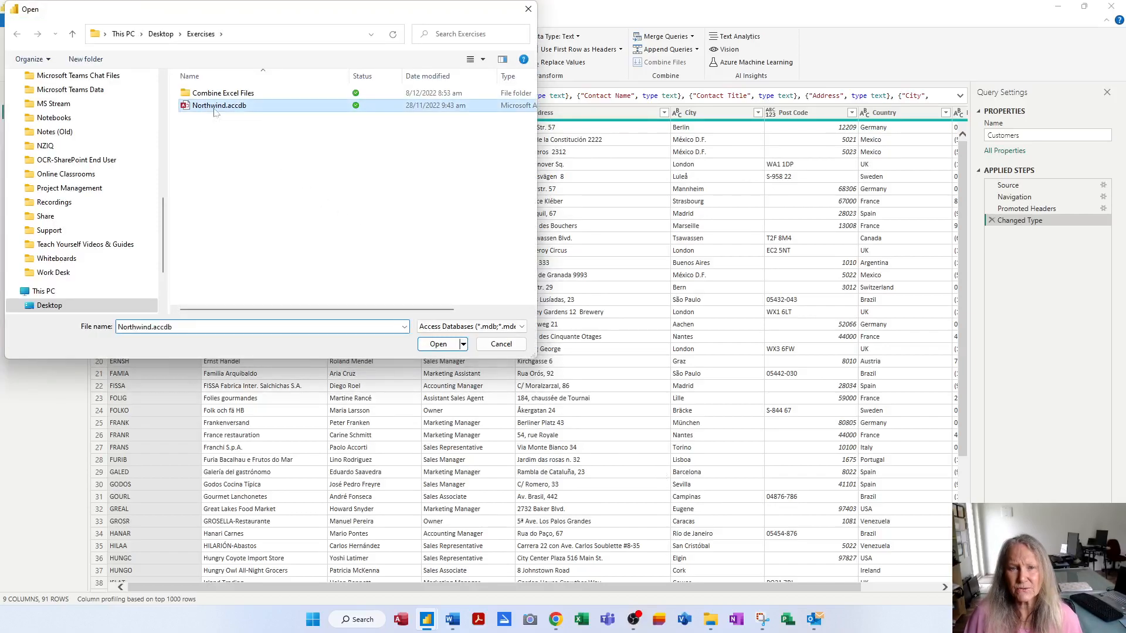
{"action": "left_click", "coordinate": [450, 347]}
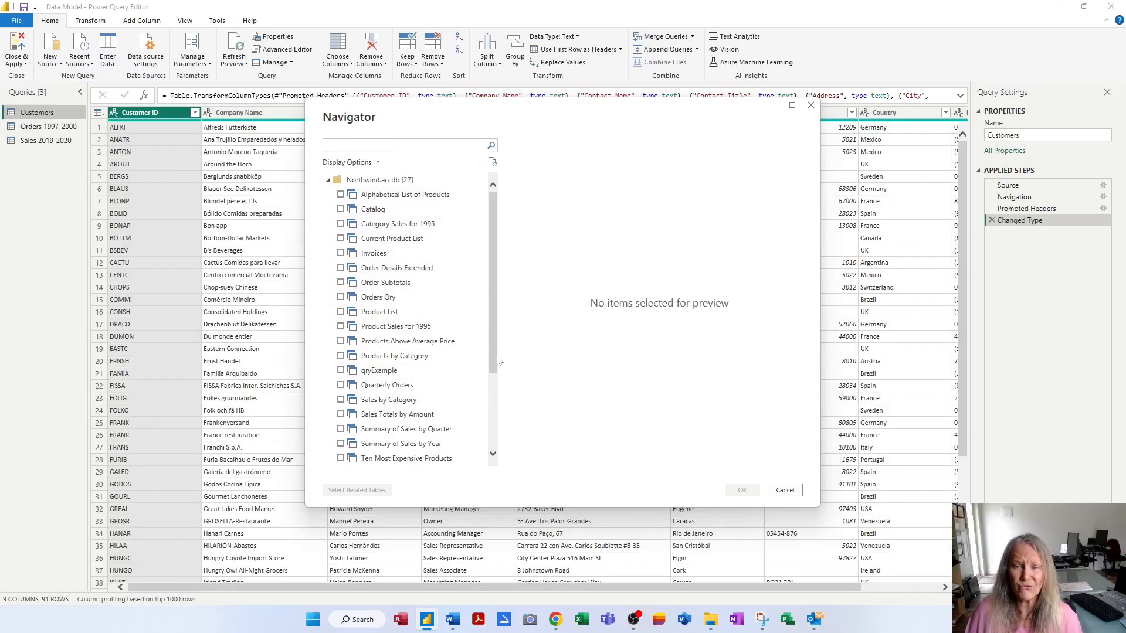
Scroll down the Navigator's table list and tick the Orders table
{"action": "left_click_drag", "start_coordinate": [493, 357], "coordinate": [495, 436]}
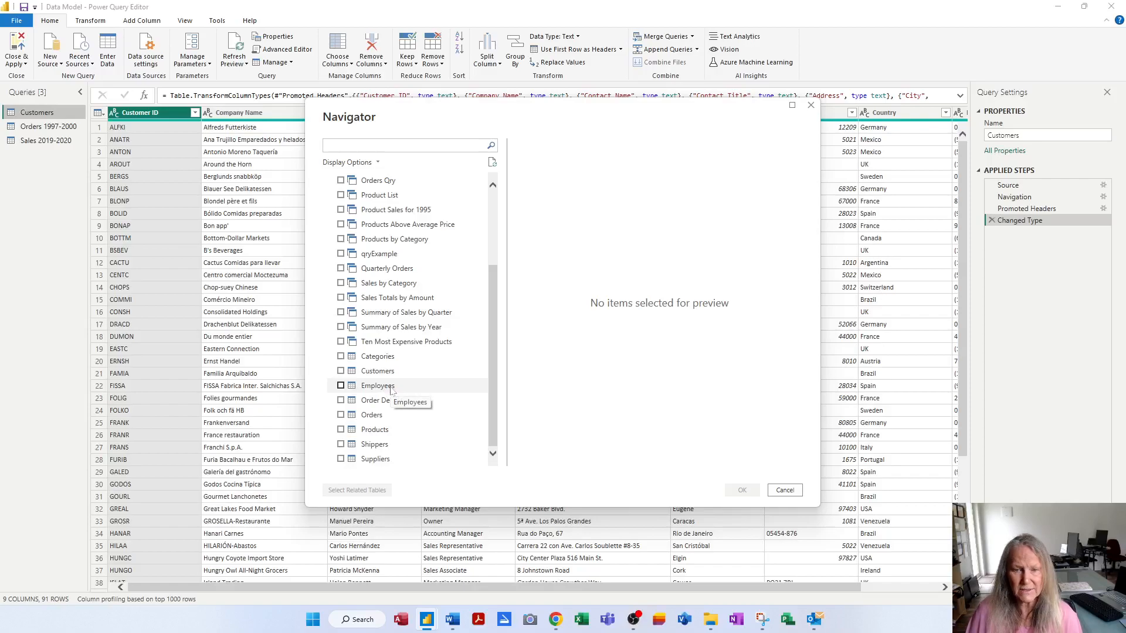
{"action": "left_click", "coordinate": [341, 415]}
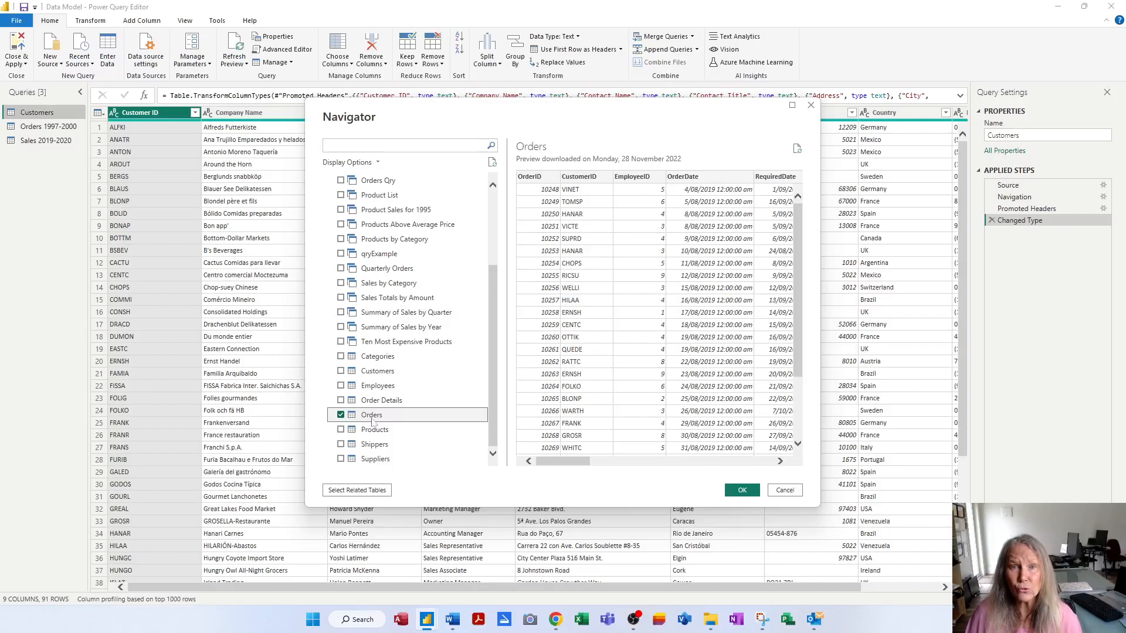
Add Orders' related tables, Products and its related tables, and Ten Most Expensive Products, then load them
{"action": "left_click", "coordinate": [362, 490]}
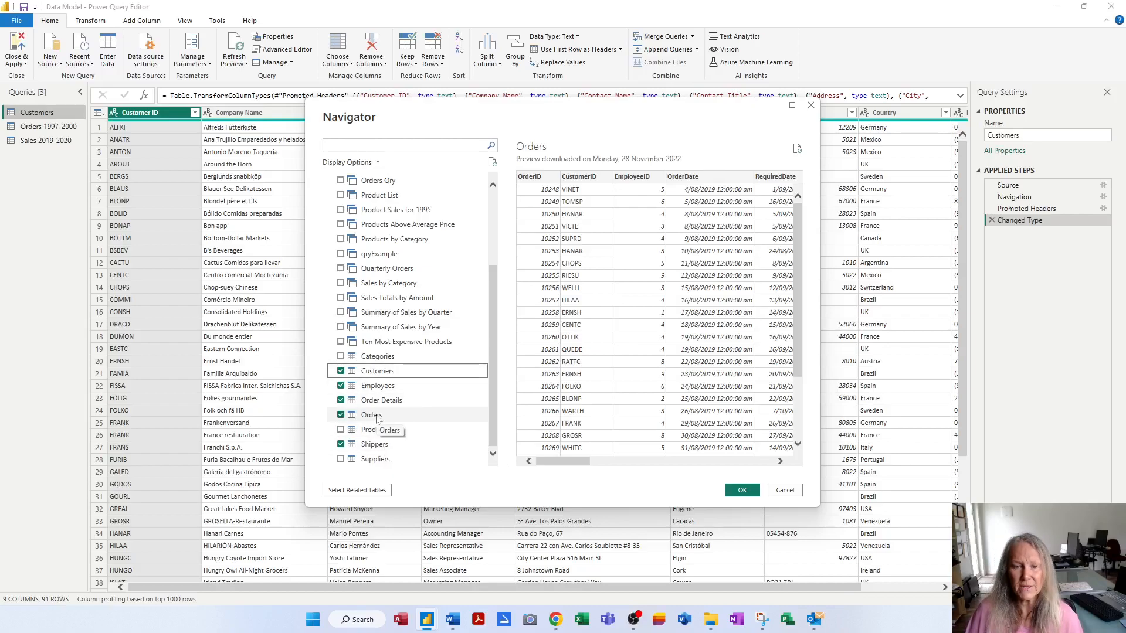
{"action": "left_click", "coordinate": [342, 432]}
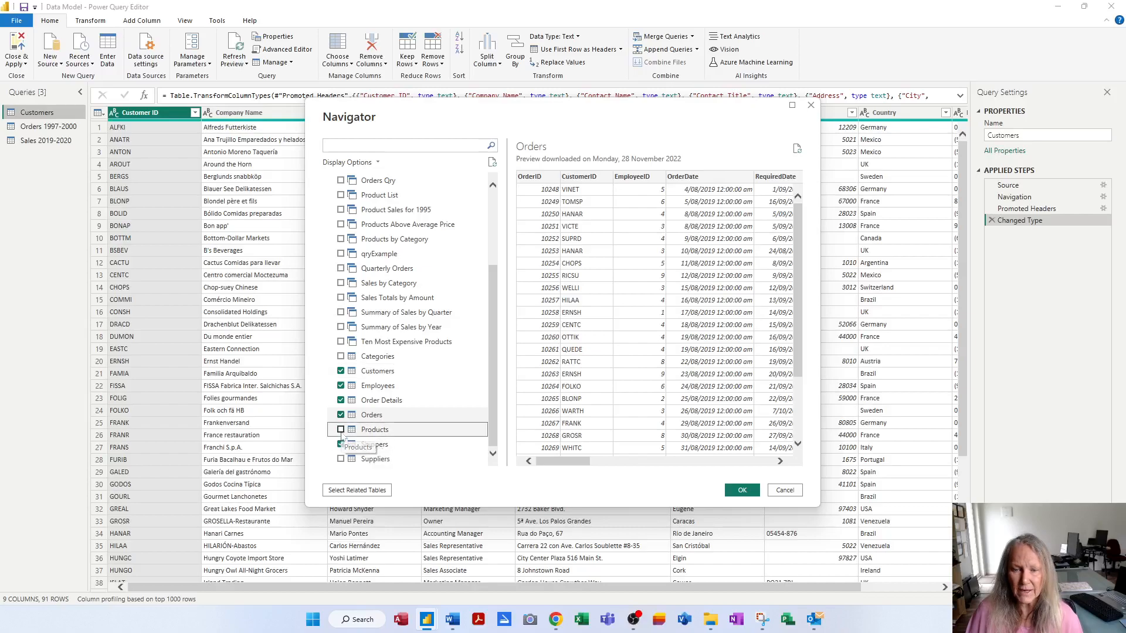
{"action": "left_click", "coordinate": [341, 430]}
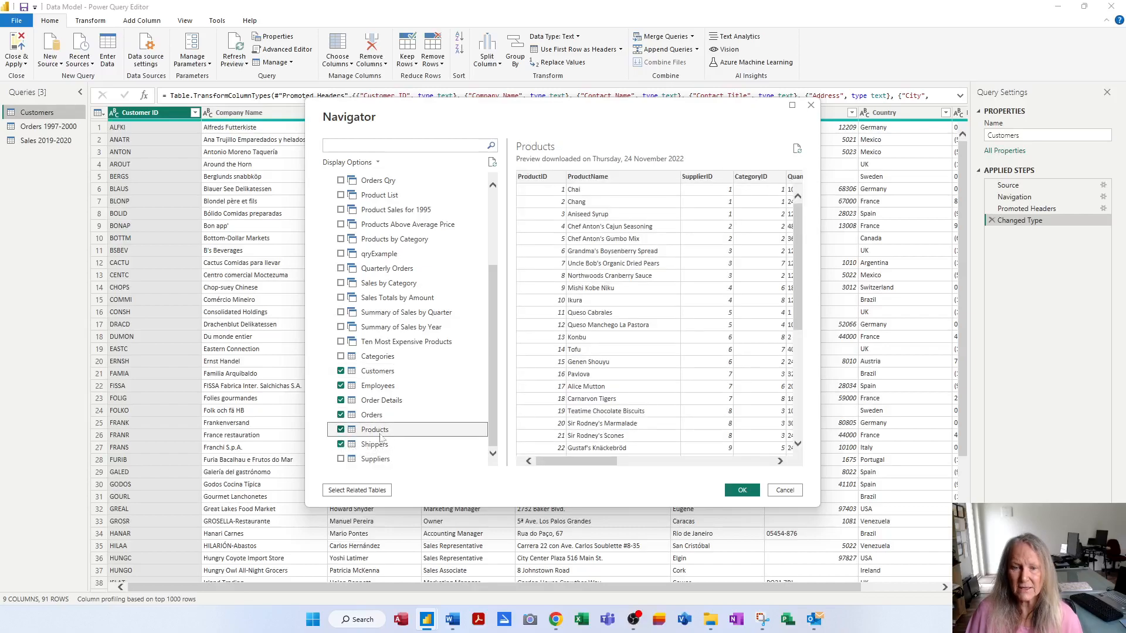
{"action": "left_click", "coordinate": [367, 493]}
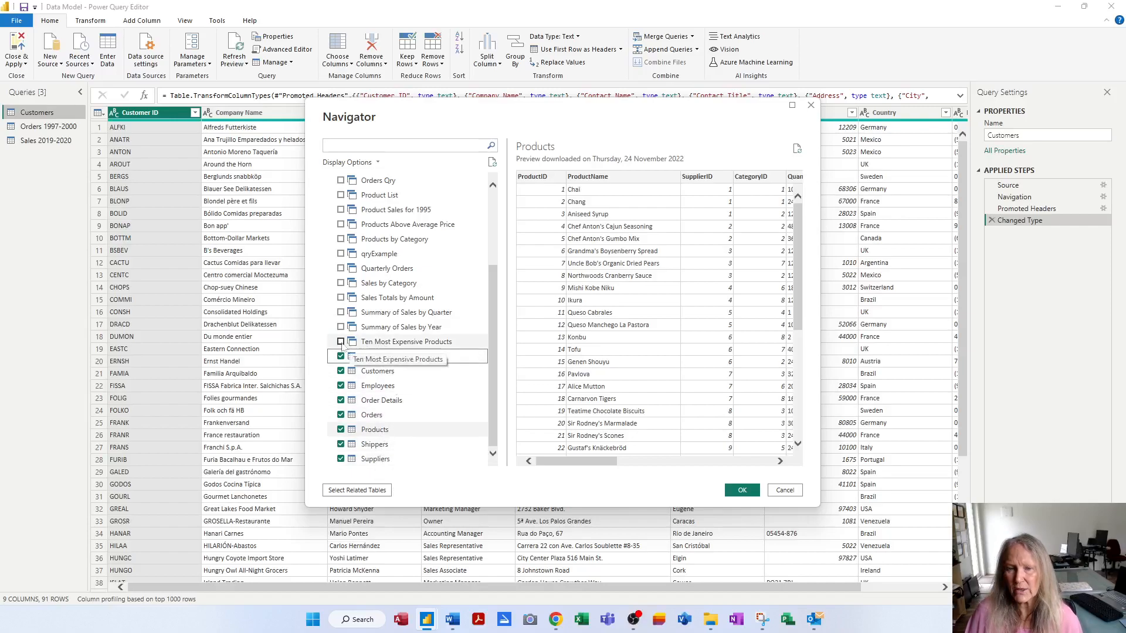
{"action": "left_click", "coordinate": [376, 343]}
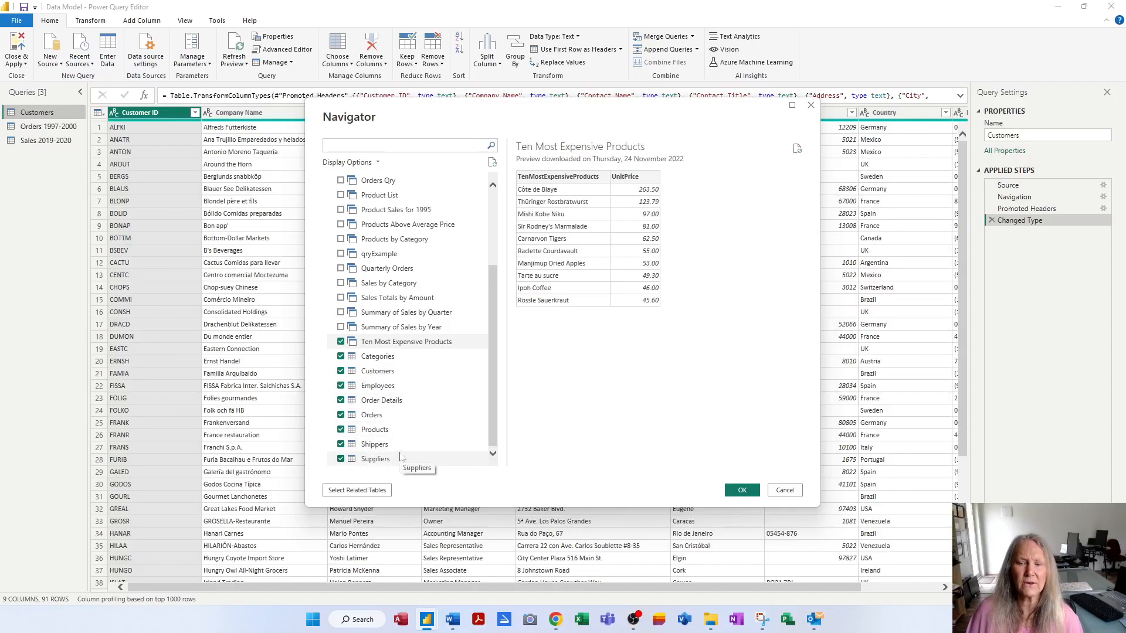
{"action": "left_click", "coordinate": [742, 490]}
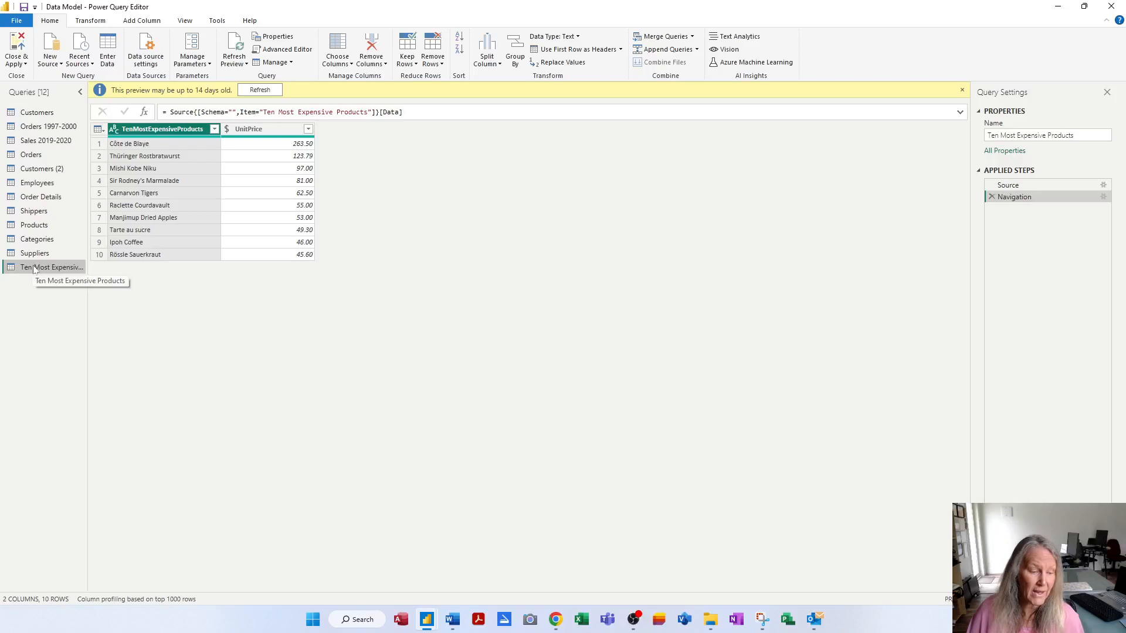
Dismiss the outdated preview warning, save the report, and apply the pending query changes
{"action": "left_click", "coordinate": [261, 90]}
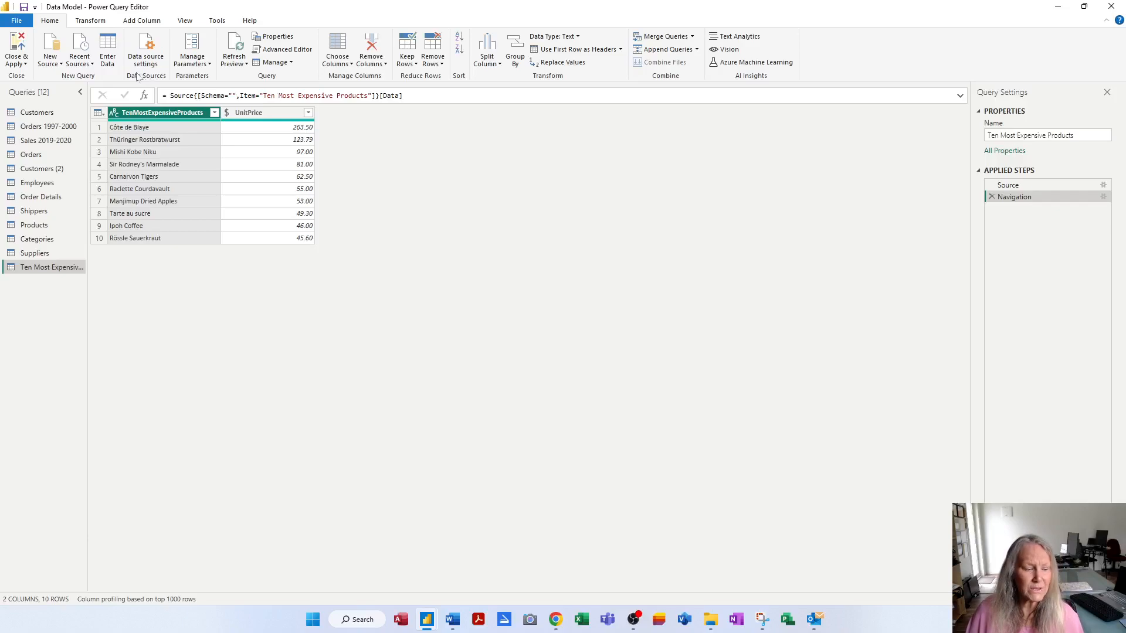
{"action": "left_click", "coordinate": [24, 7]}
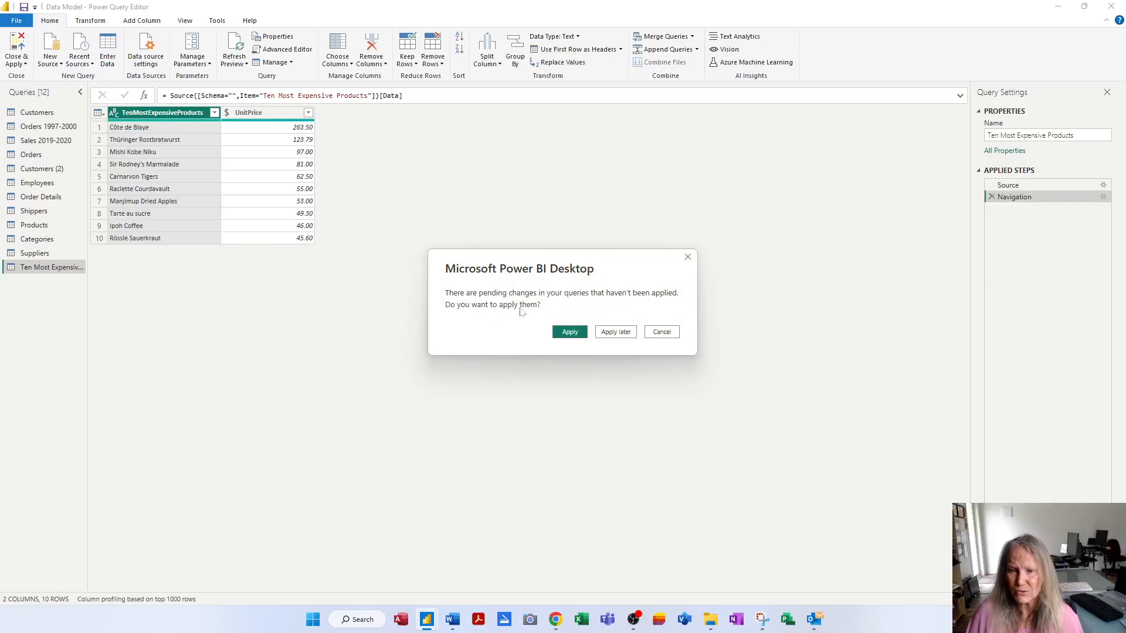
{"action": "left_click", "coordinate": [570, 332]}
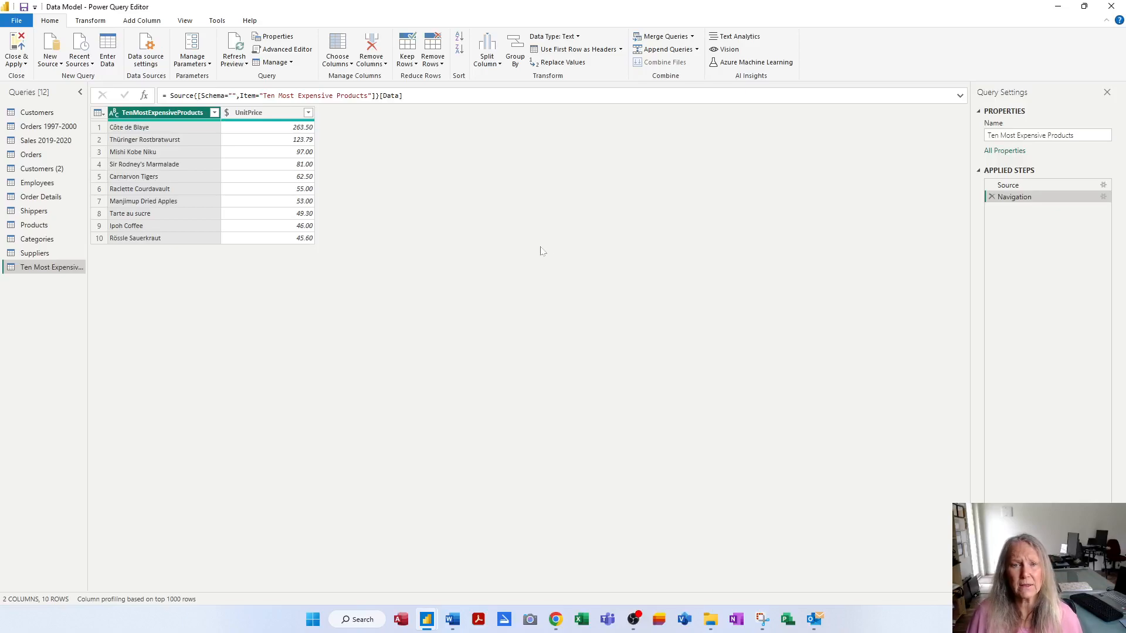
Import ProductSubCategories.csv from the Exercises folder as a Text/CSV source
{"action": "left_click", "coordinate": [53, 63]}
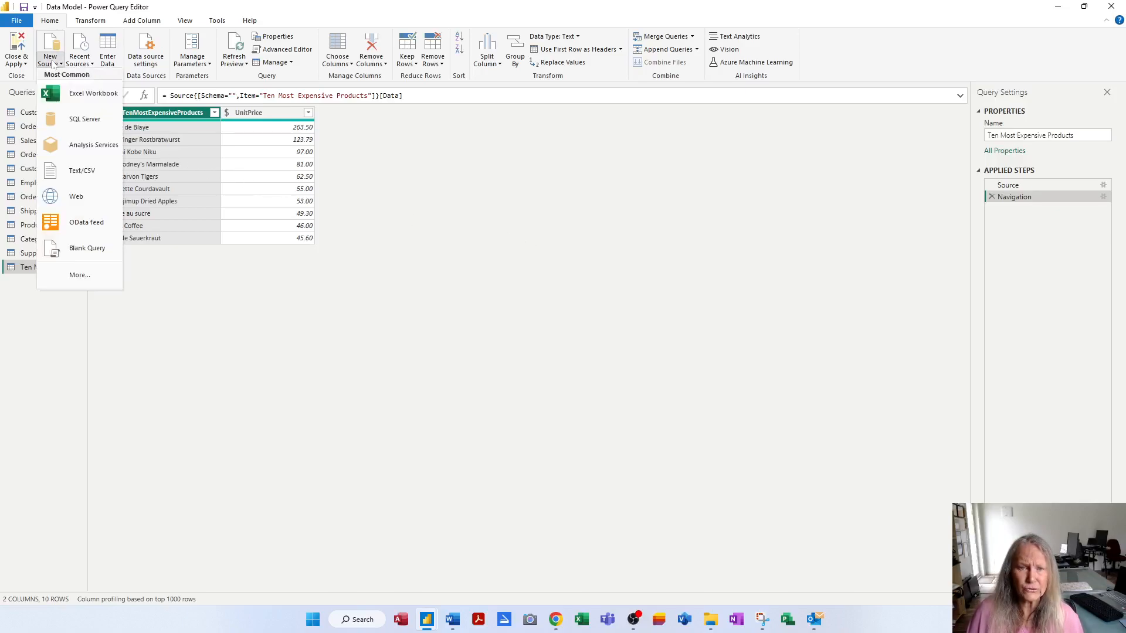
{"action": "left_click", "coordinate": [76, 173]}
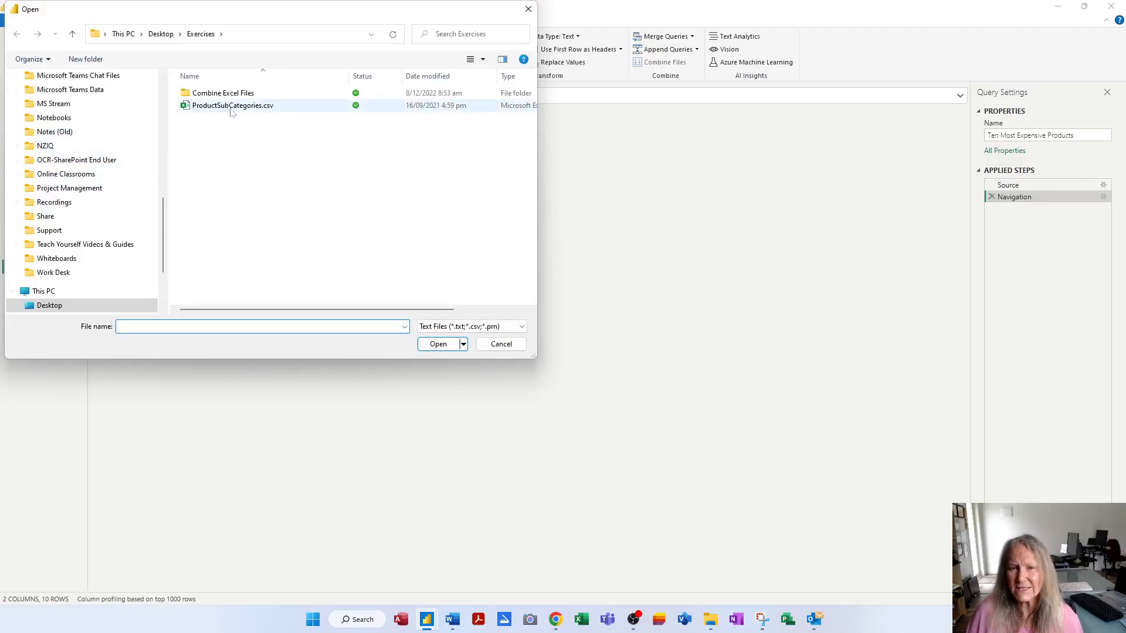
{"action": "left_click", "coordinate": [231, 108]}
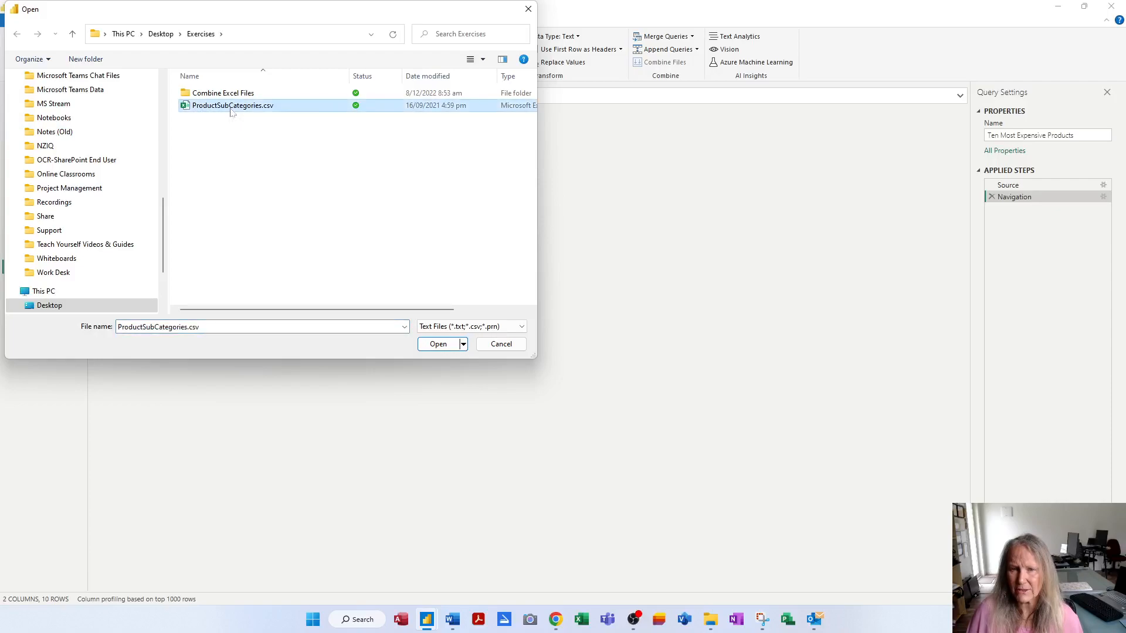
{"action": "left_click", "coordinate": [441, 346]}
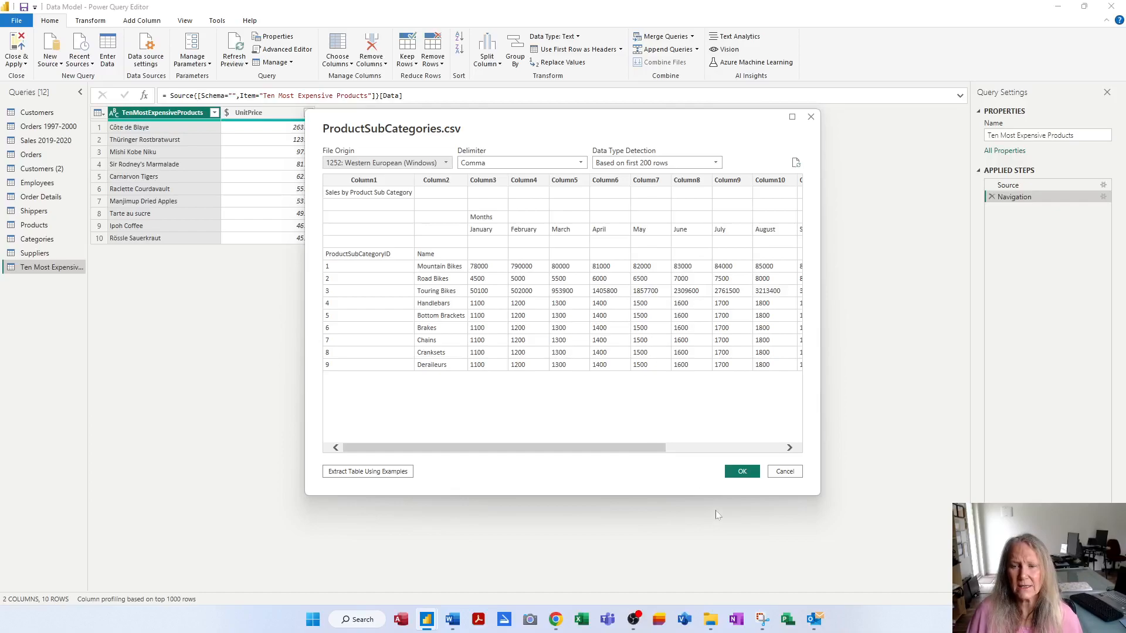
Load ProductSubCategories as a new query and widen the Queries pane so names show fully
{"action": "left_click", "coordinate": [748, 474]}
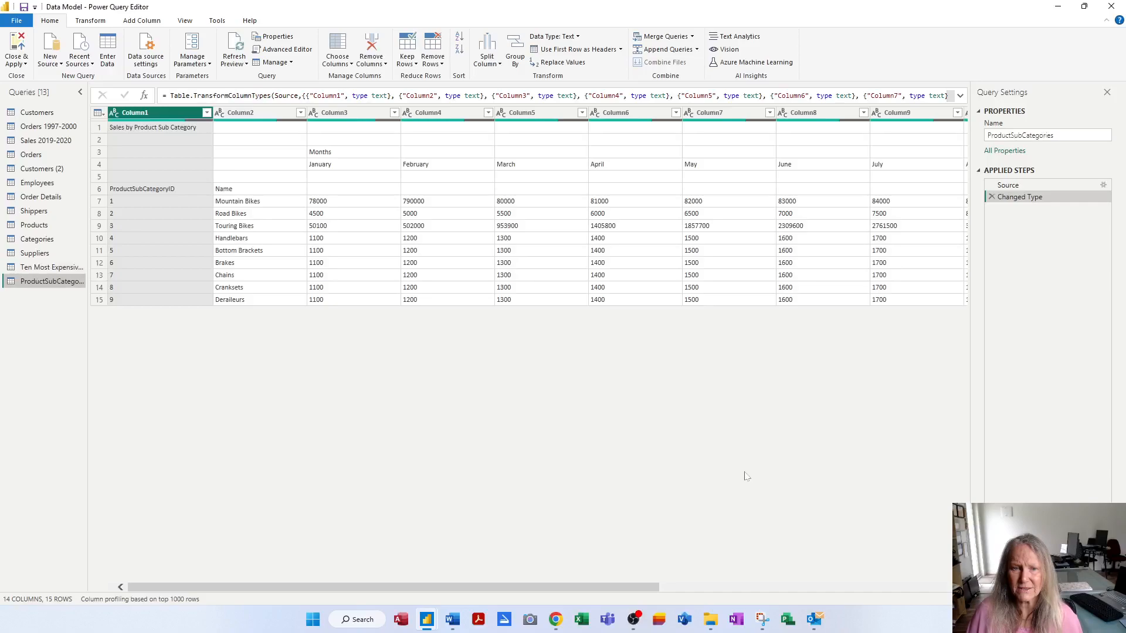
{"action": "left_click_drag", "start_coordinate": [88, 413], "coordinate": [120, 410]}
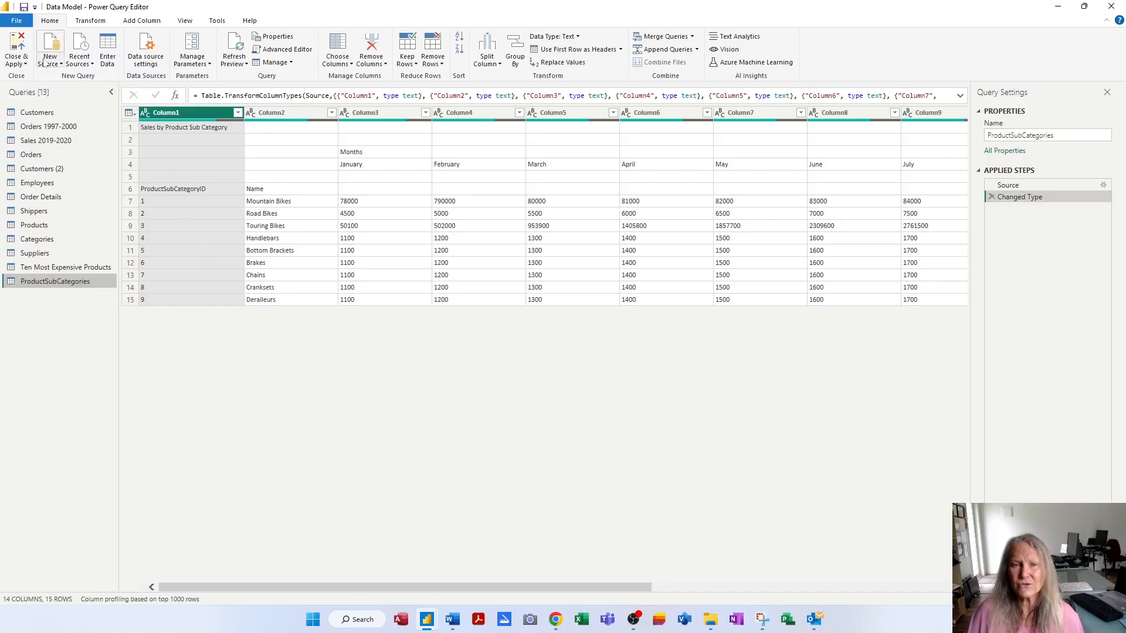
Start an Enter Data table named 'Volunteers List' and rename Column1 to 'Name'
{"action": "left_click", "coordinate": [108, 59]}
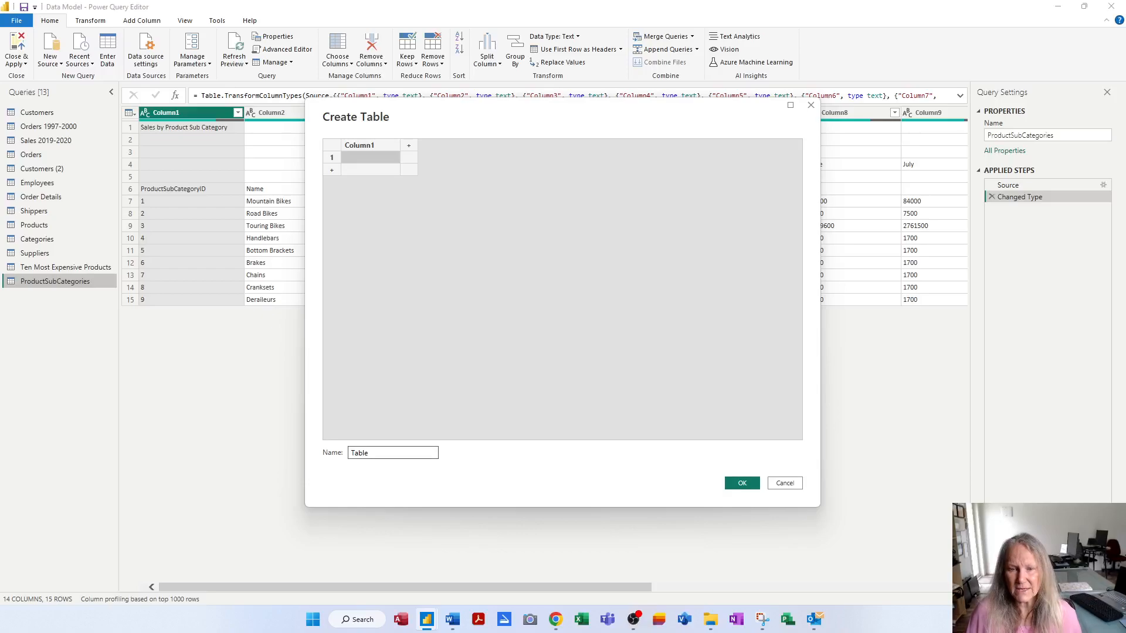
{"action": "key", "text": "Tab"}
{"action": "type", "text": "Vo"}
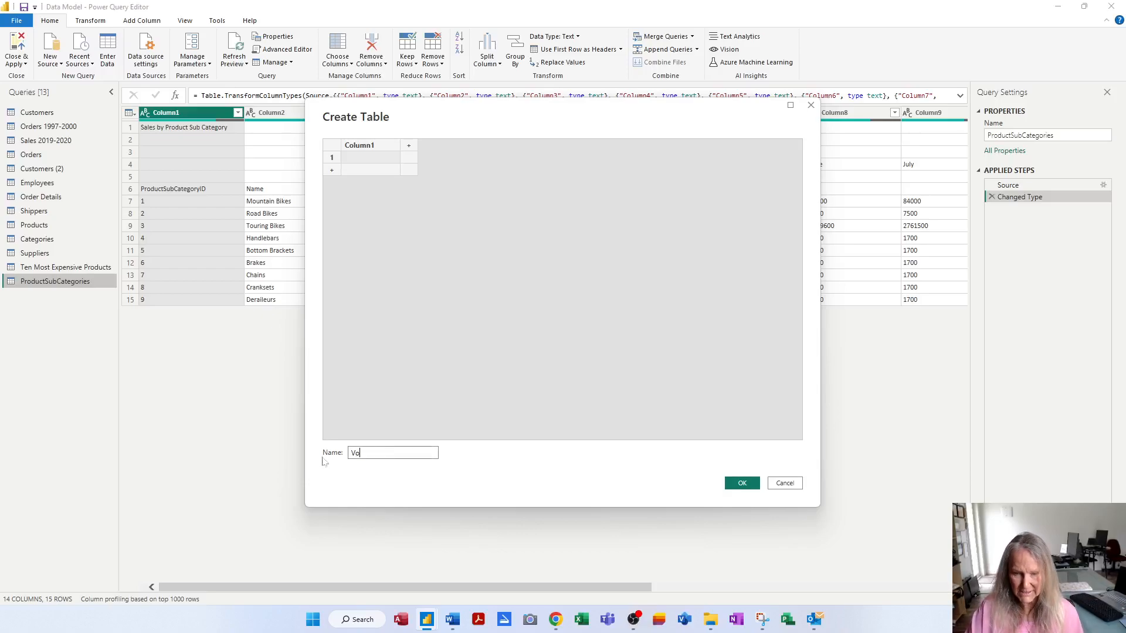
{"action": "type", "text": "lunteers List"}
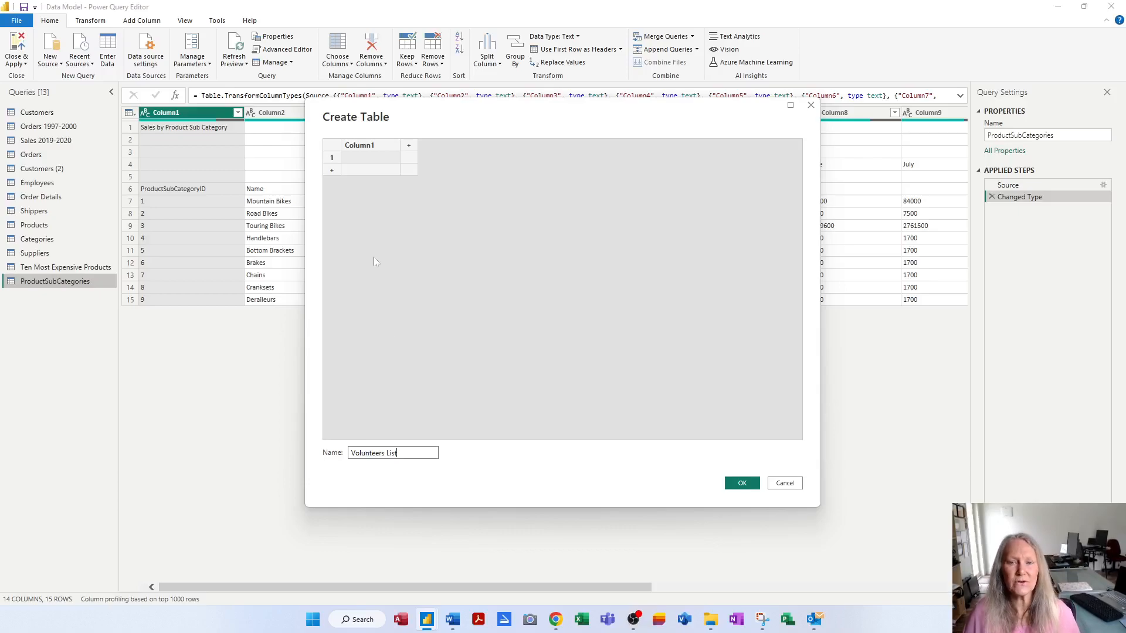
{"action": "left_click", "coordinate": [362, 149]}
{"action": "double_click", "coordinate": [362, 149]}
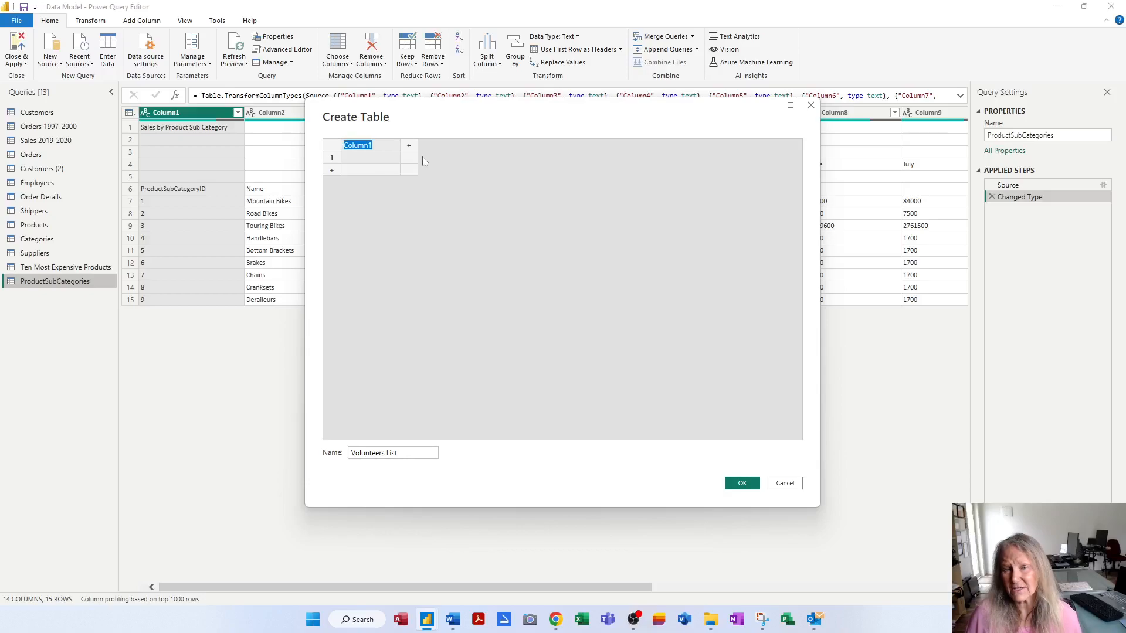
{"action": "type", "text": "Name"}
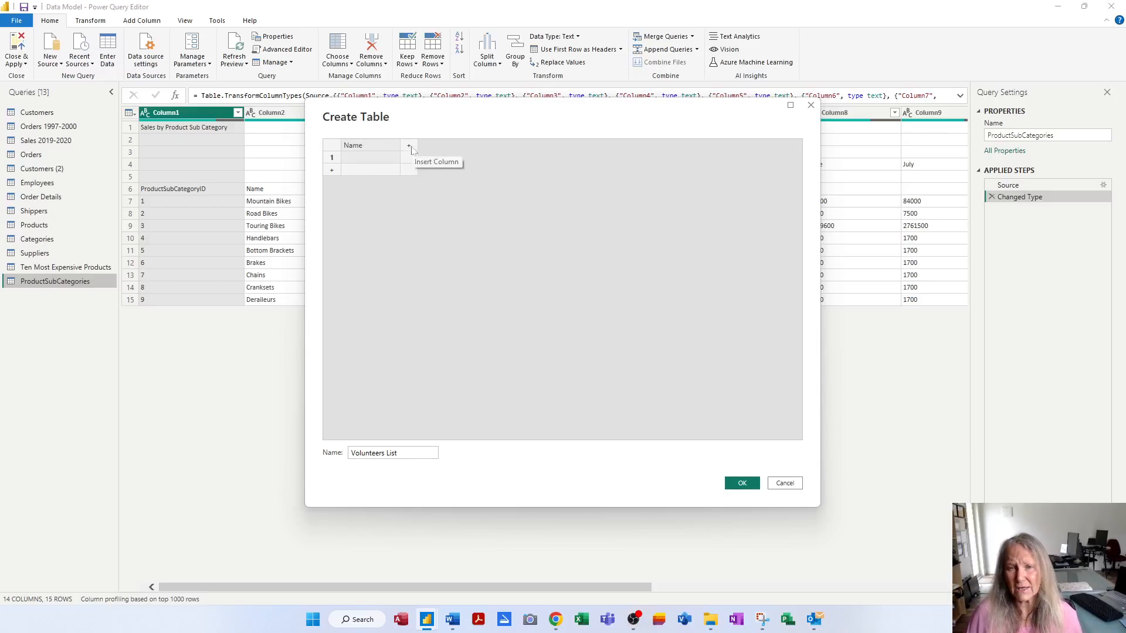
Add a 'Phone' column and fill row 1 with the first volunteer's name and phone number
{"action": "left_click", "coordinate": [410, 146]}
{"action": "double_click", "coordinate": [417, 147]}
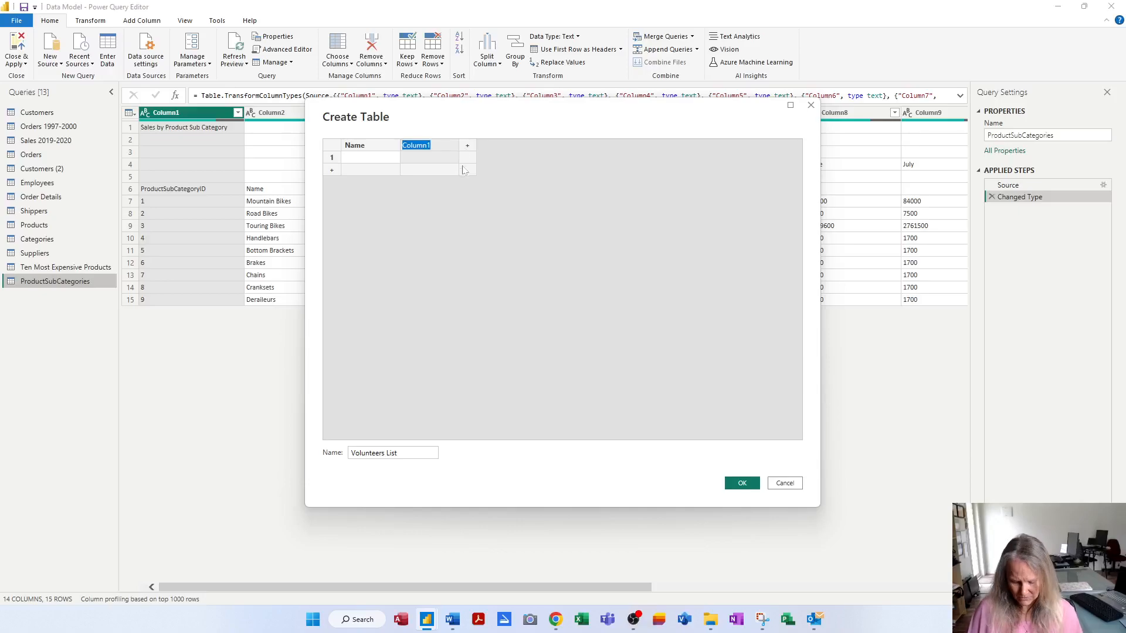
{"action": "type", "text": "Phone"}
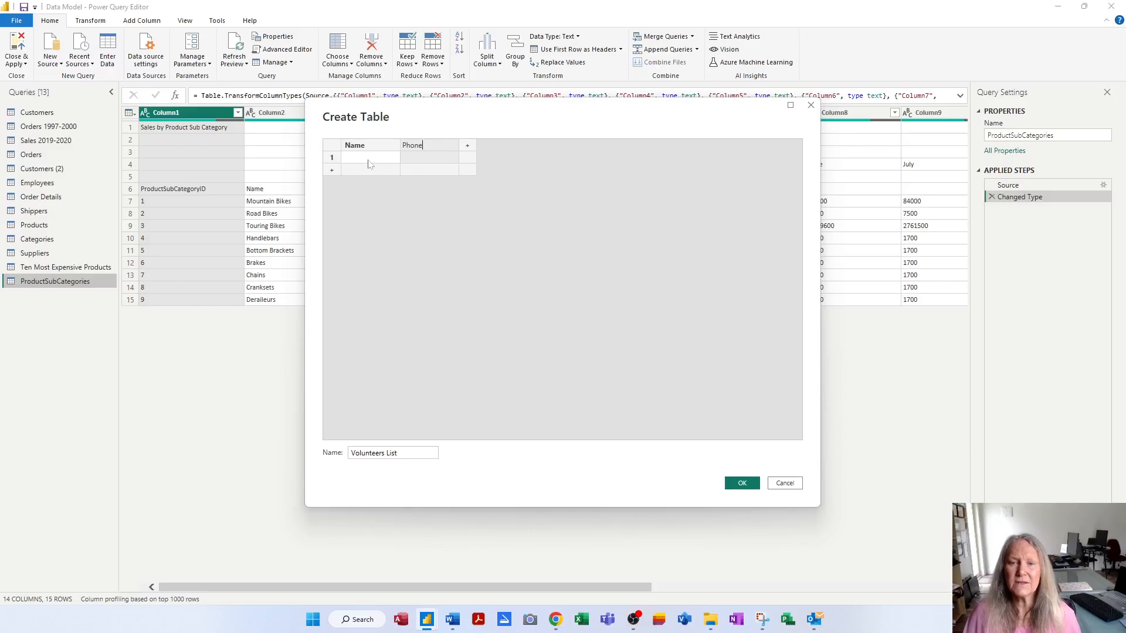
{"action": "left_click", "coordinate": [368, 162]}
{"action": "key", "text": "Tab"}
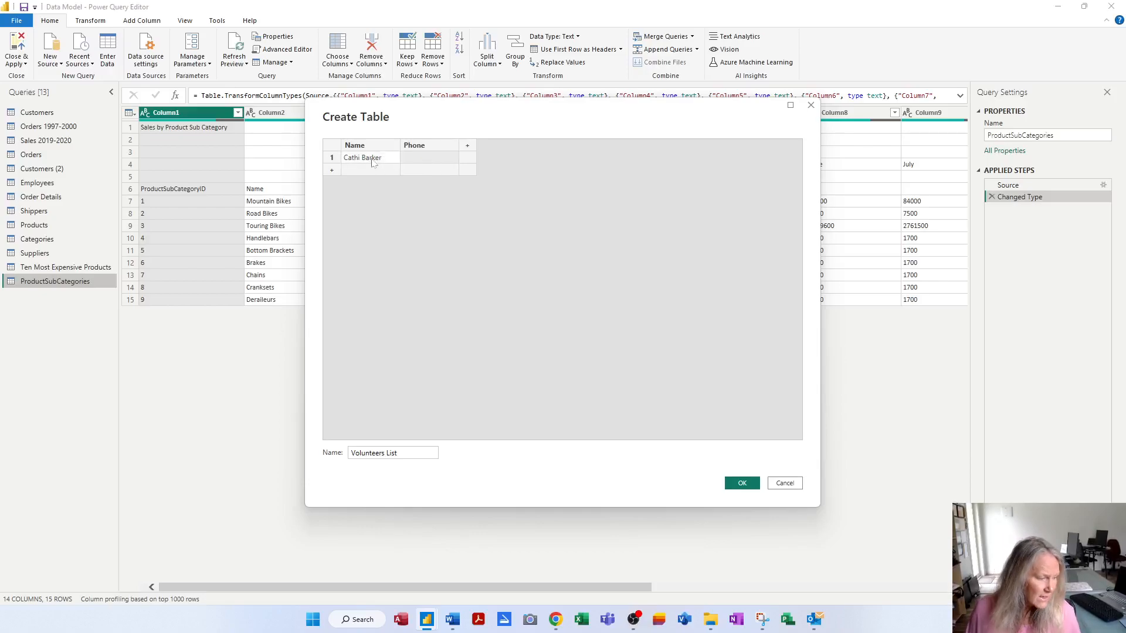
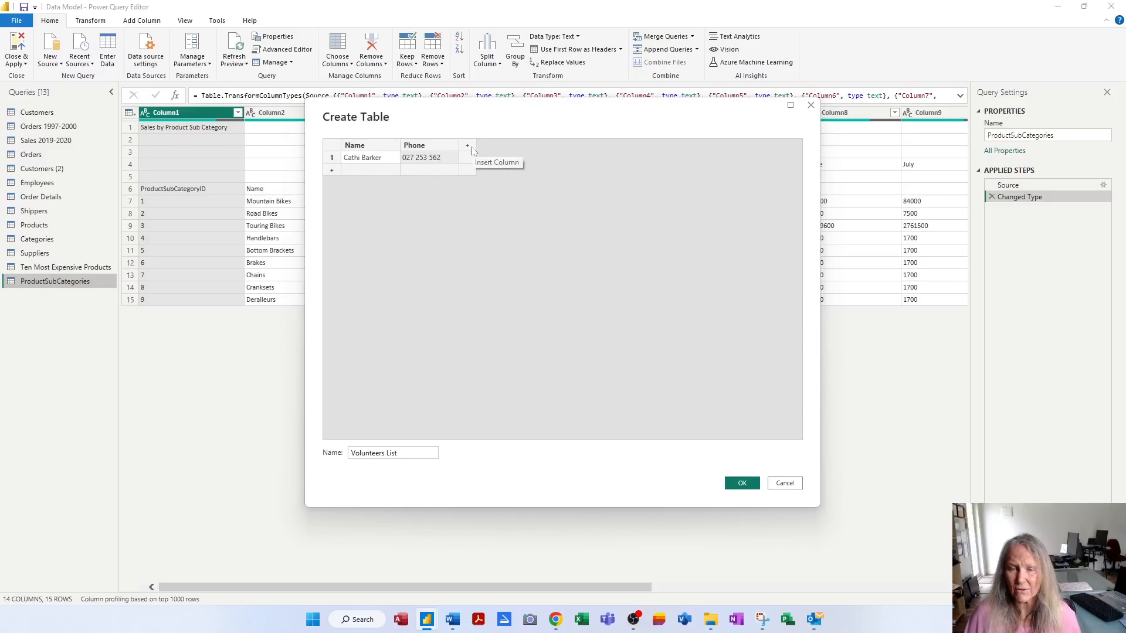
Add a second row with another volunteer's name and phone number, then create the Volunteers List query
{"action": "left_click", "coordinate": [343, 171]}
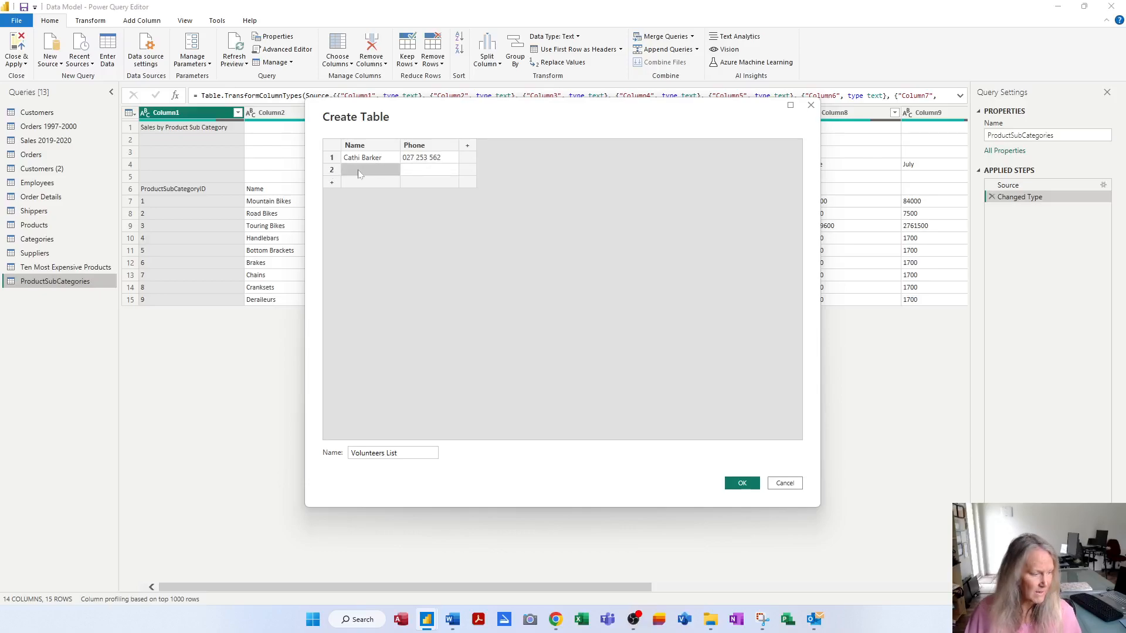
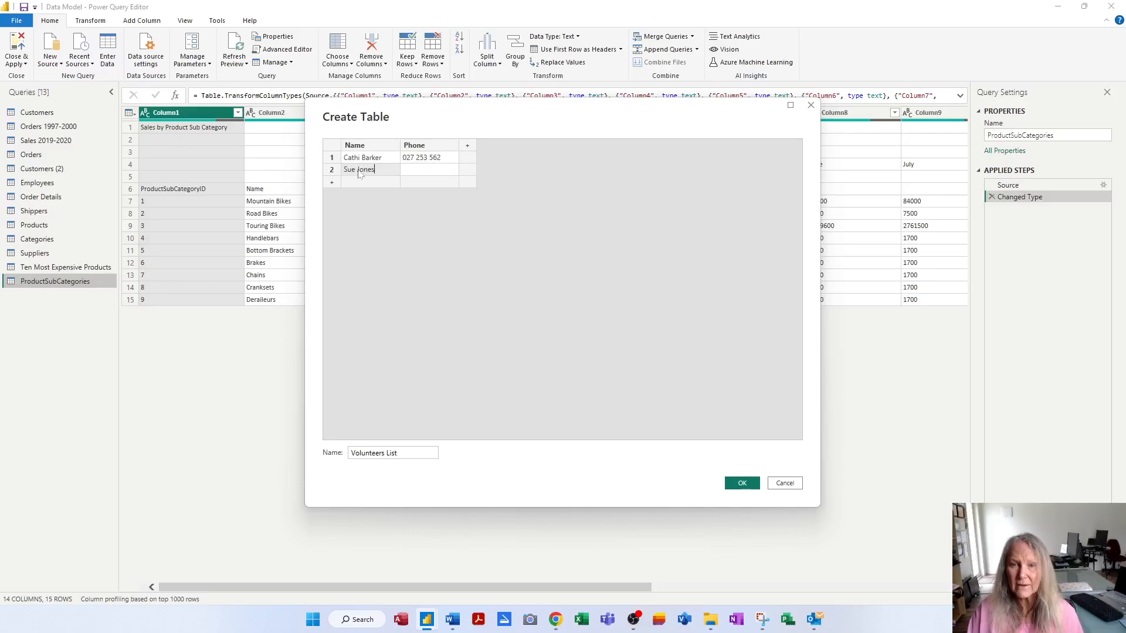
{"action": "left_click", "coordinate": [420, 174]}
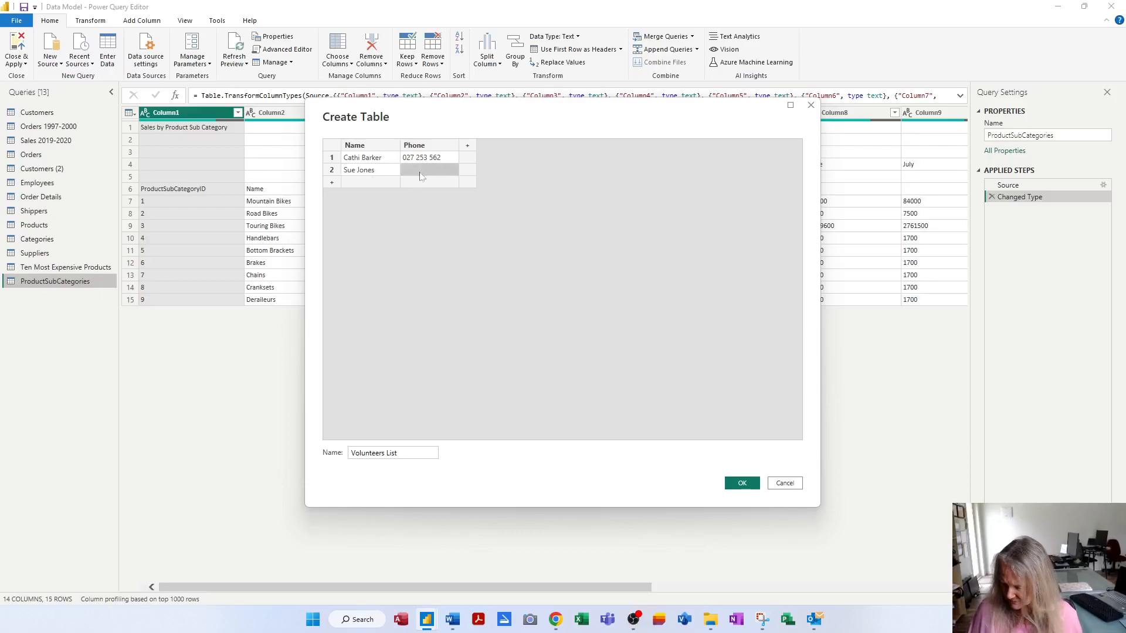
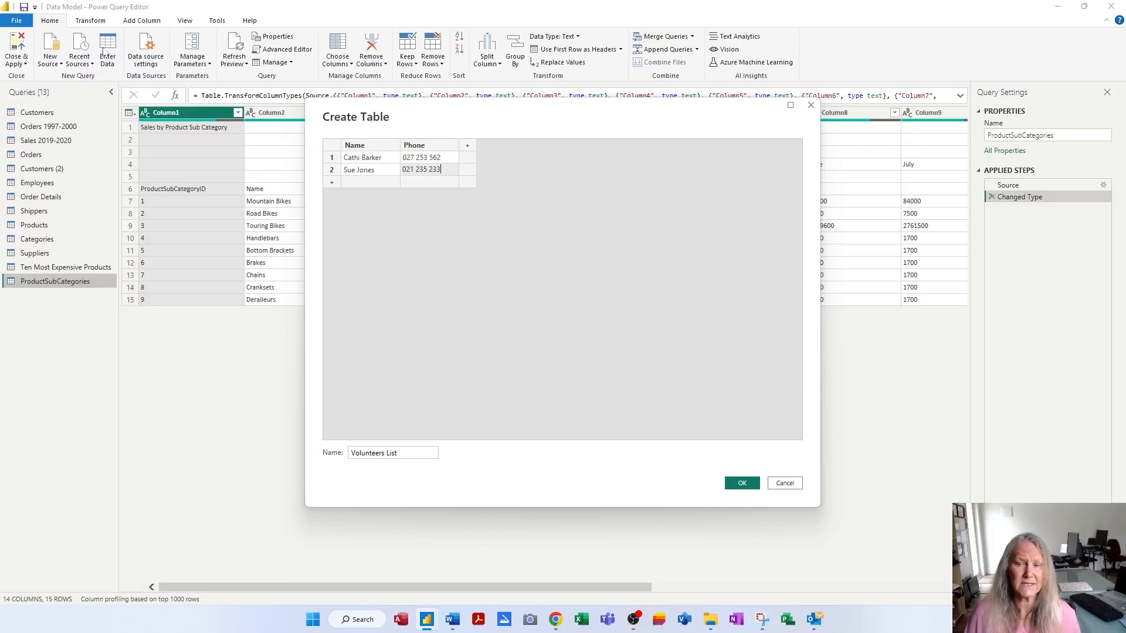
{"action": "left_click", "coordinate": [740, 483]}
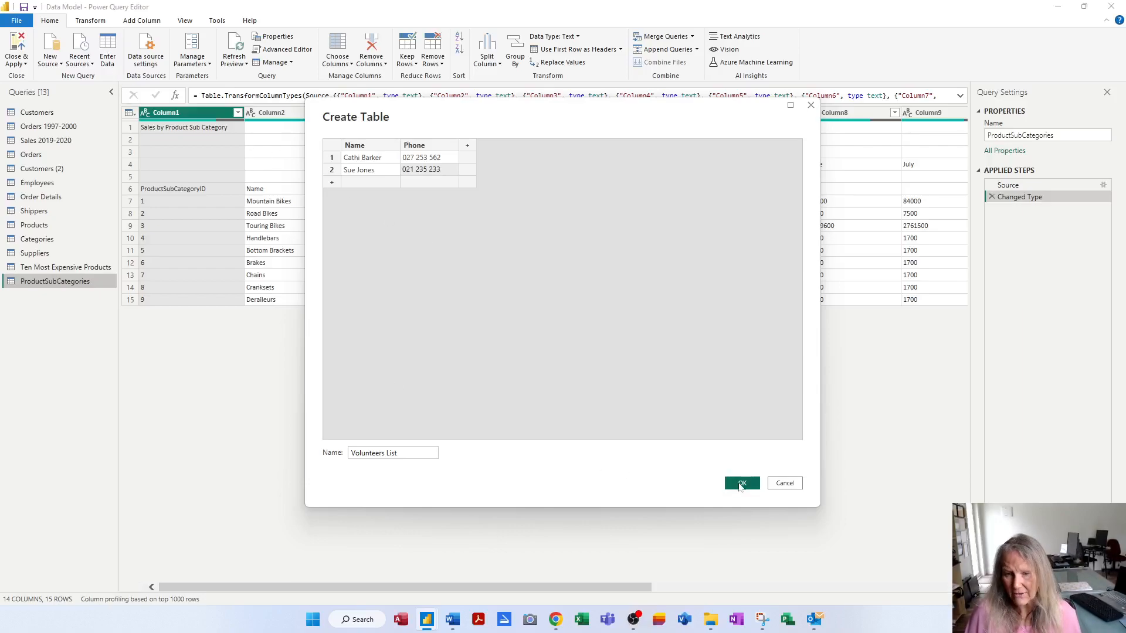